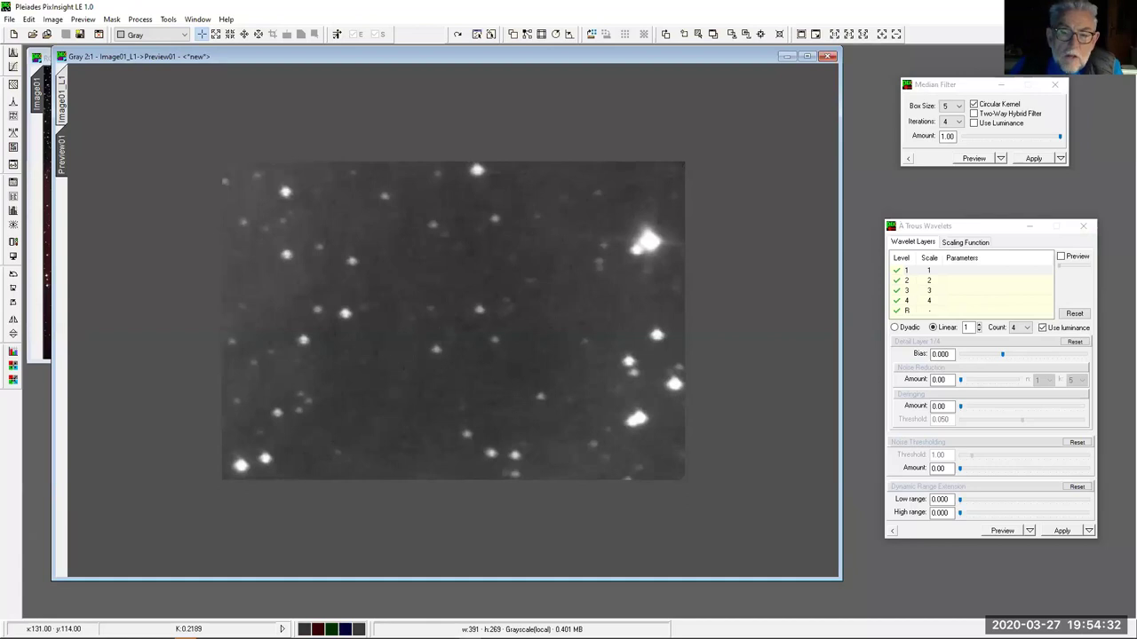
- Compare the dyadic and linear scale series in A Trous Wavelets, set the layer count to 8 with linear scaling, and review the layers
{"action": "scroll", "coordinate": [458, 293], "scroll_direction": "up", "scroll_amount": 10}
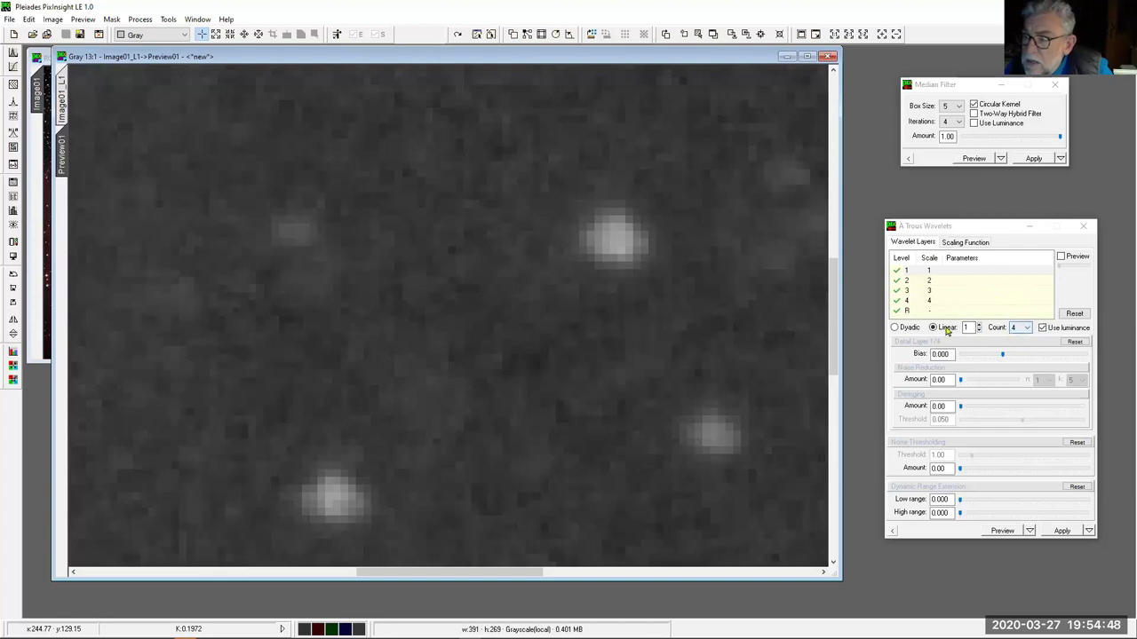
{"action": "left_click", "coordinate": [894, 328]}
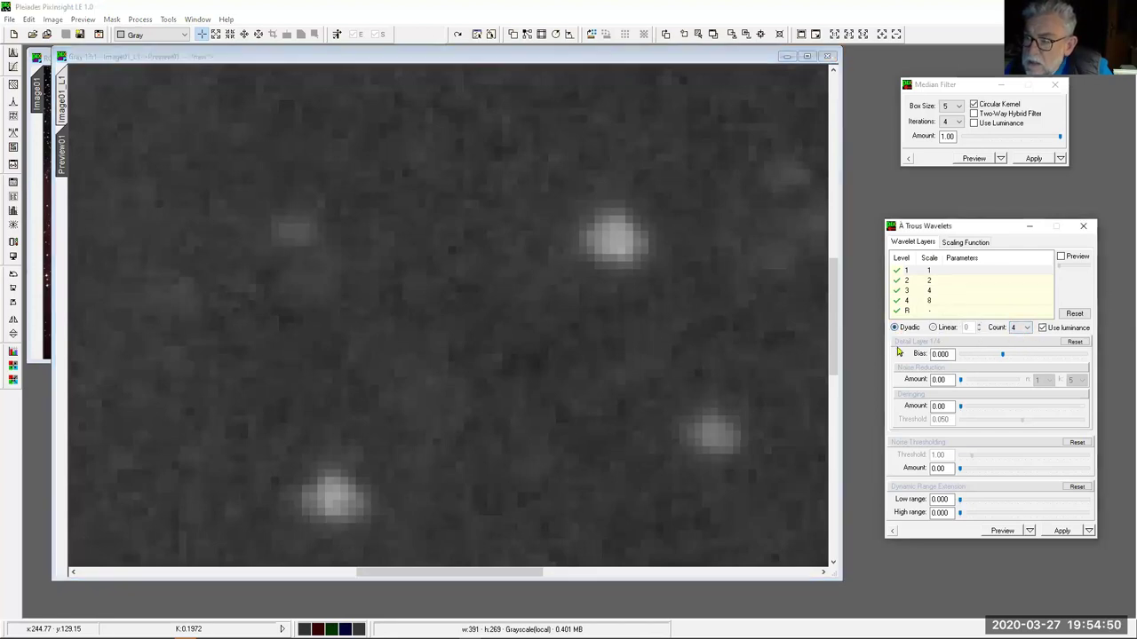
{"action": "left_click", "coordinate": [934, 328]}
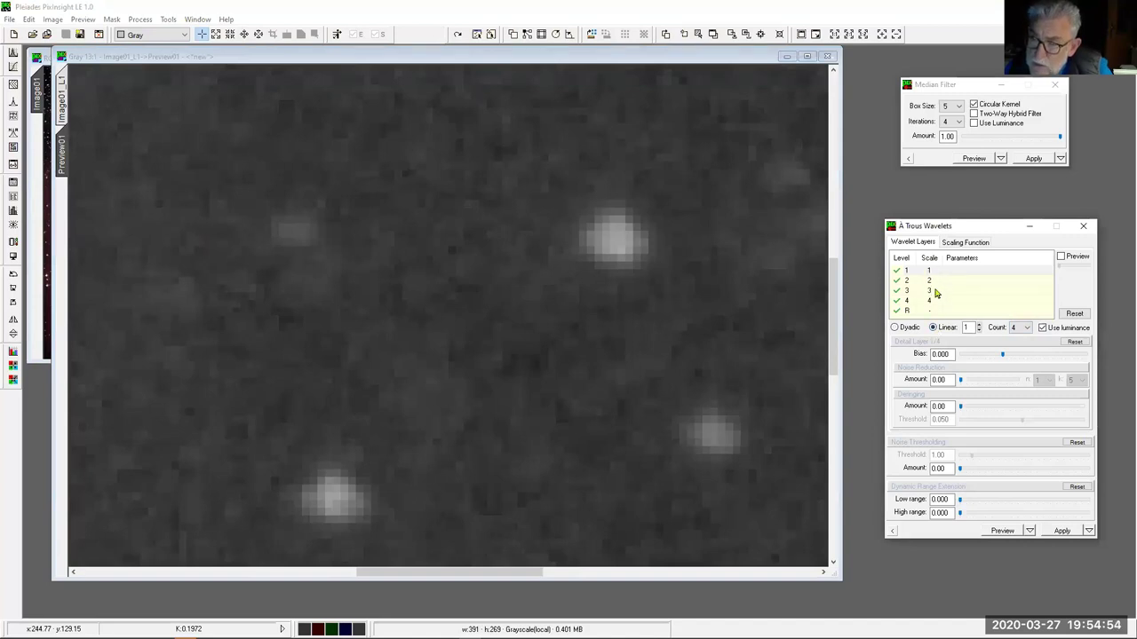
{"action": "left_click", "coordinate": [1028, 329]}
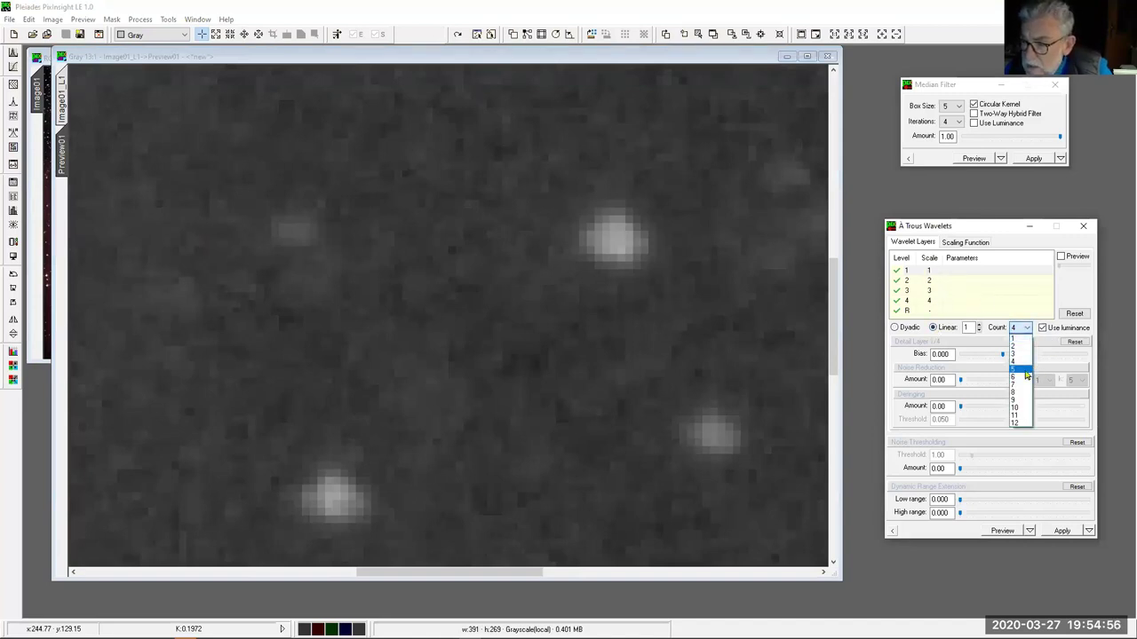
{"action": "left_click", "coordinate": [1015, 393]}
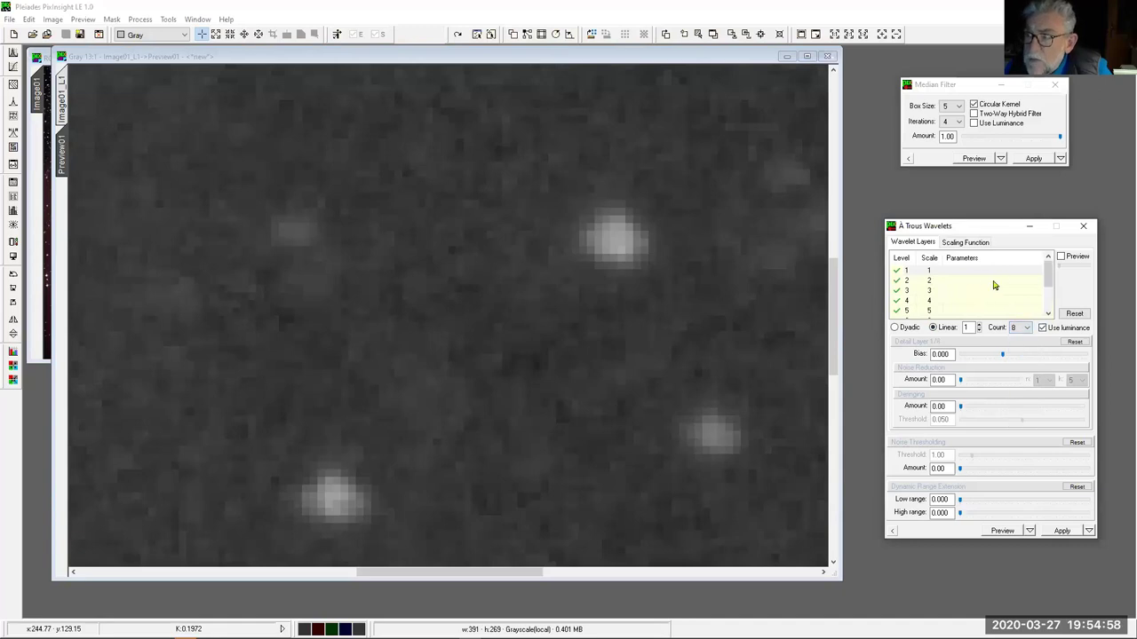
{"action": "left_click_drag", "start_coordinate": [1049, 273], "coordinate": [1049, 291]}
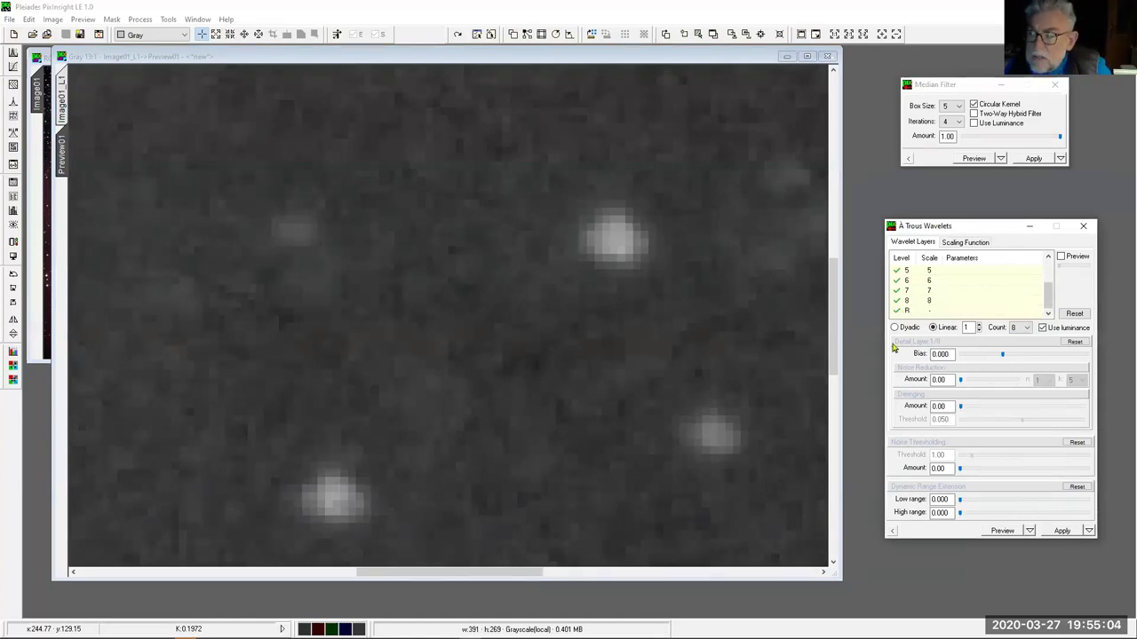
- Switch the eight wavelet layers to dyadic scaling and review the scale of every layer
{"action": "left_click", "coordinate": [894, 328]}
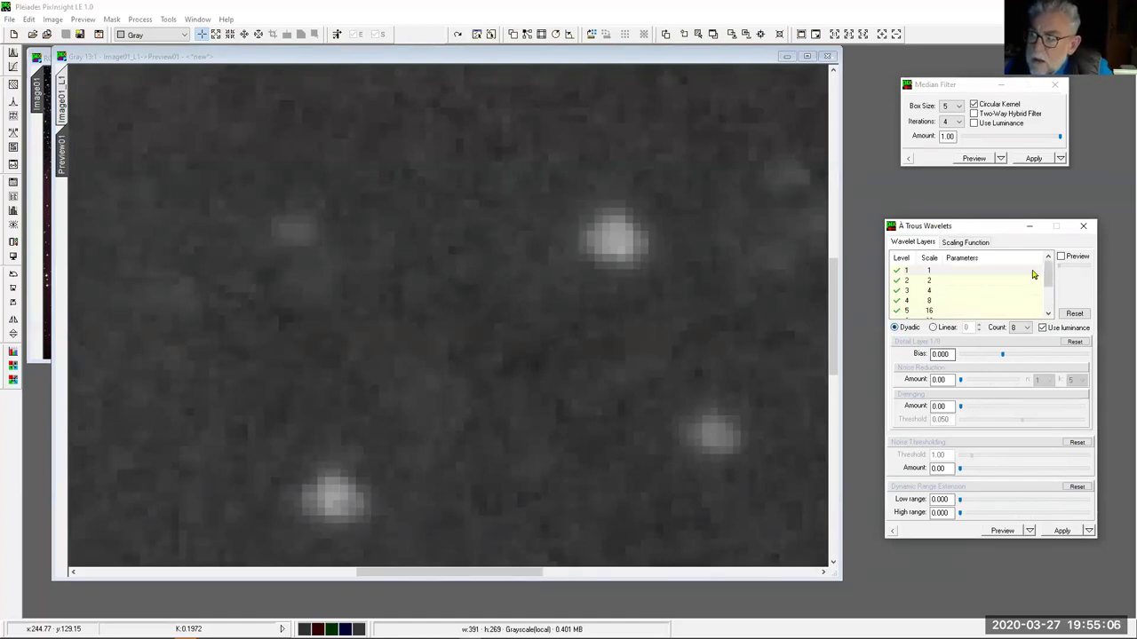
{"action": "left_click_drag", "start_coordinate": [1049, 274], "coordinate": [1050, 292]}
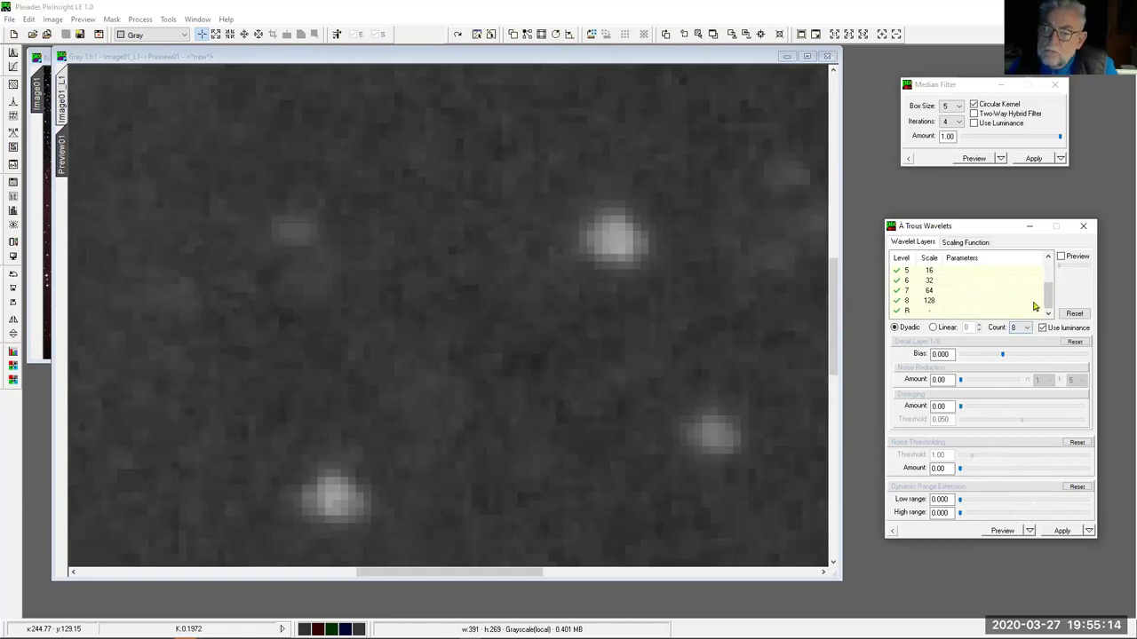
{"action": "left_click_drag", "start_coordinate": [1048, 296], "coordinate": [1051, 271]}
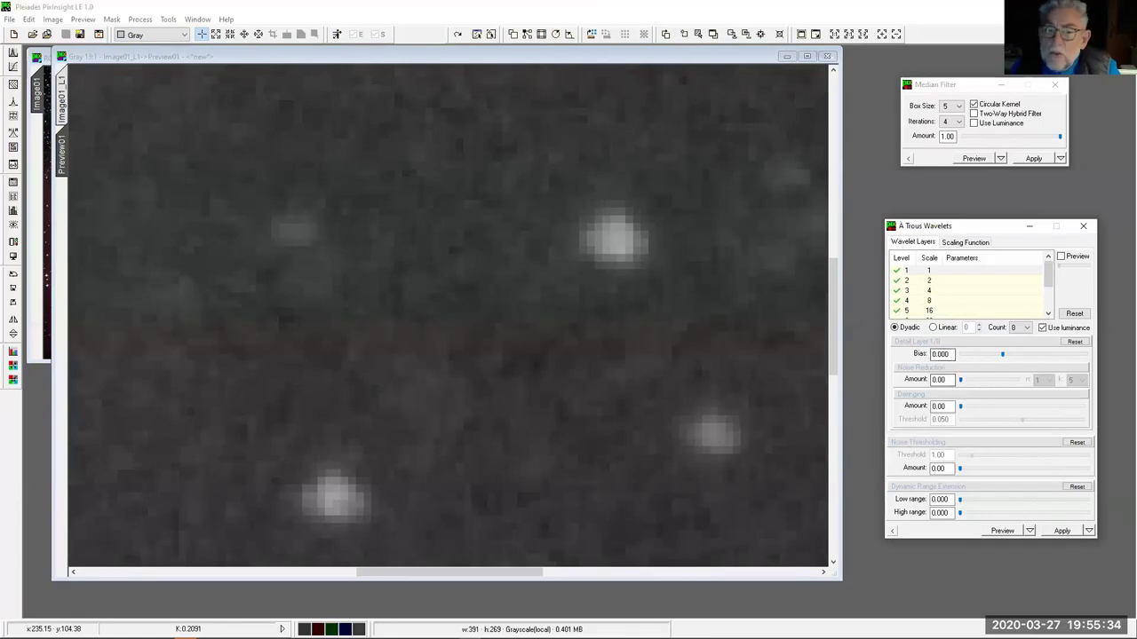
- Disable wavelet layer 1 and set the bias of layer 2 to -1.000
{"action": "left_click", "coordinate": [897, 272]}
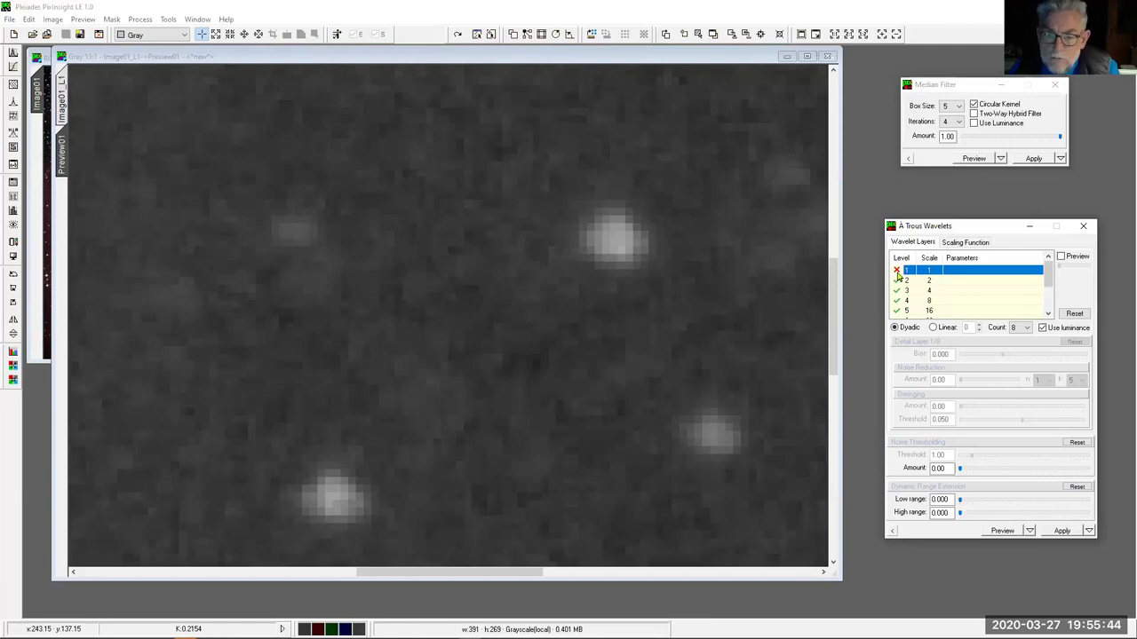
{"action": "left_click", "coordinate": [946, 282]}
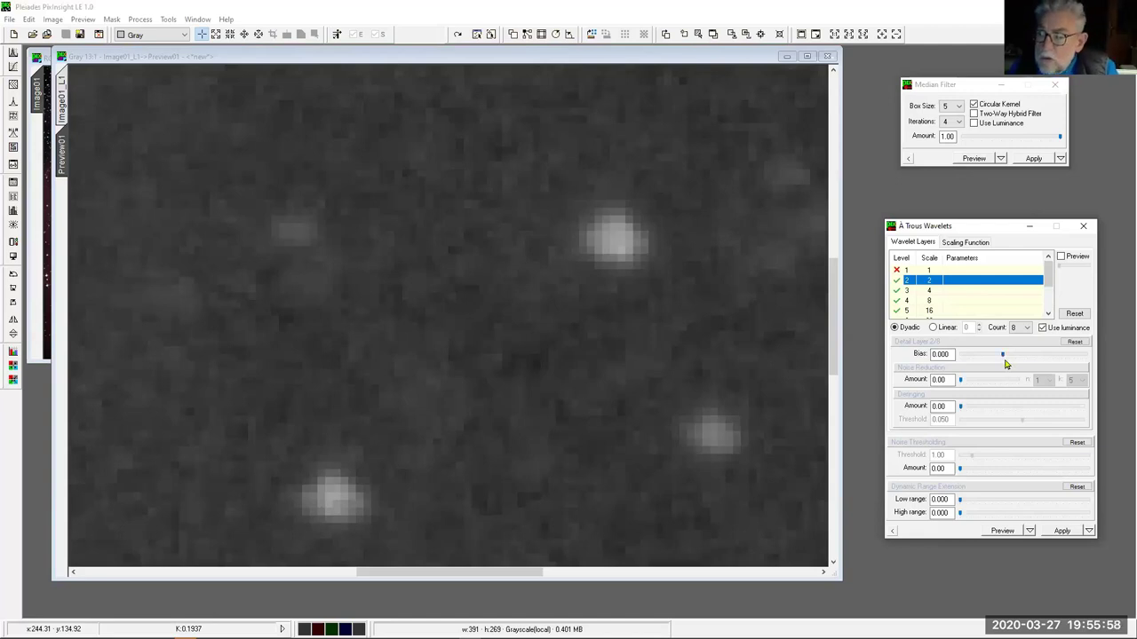
{"action": "left_click_drag", "start_coordinate": [1002, 361], "coordinate": [975, 361]}
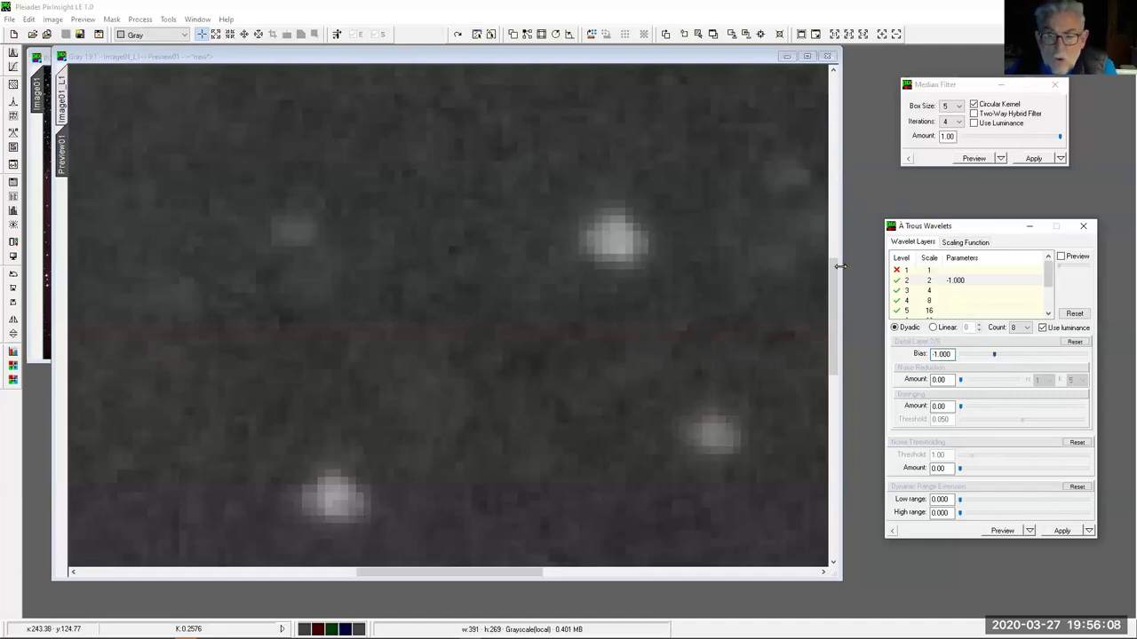
- Apply the wavelet transform to Preview01 and examine its stars and background noise at several magnifications
{"action": "left_click_drag", "start_coordinate": [893, 533], "coordinate": [515, 294]}
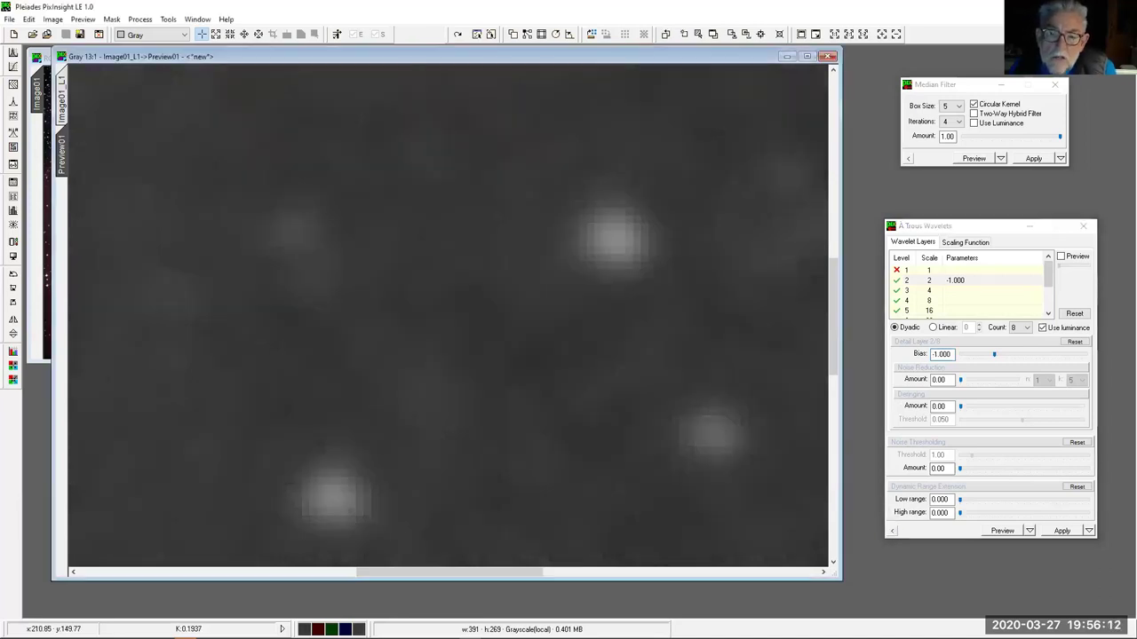
{"action": "scroll", "coordinate": [449, 315], "scroll_direction": "down", "scroll_amount": 2}
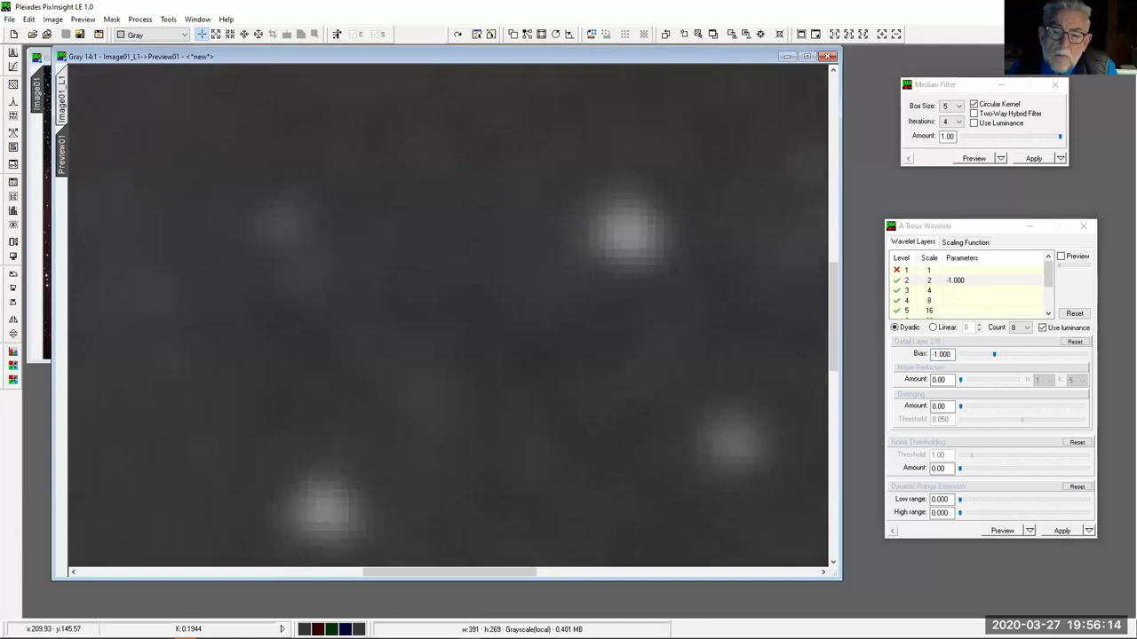
{"action": "scroll", "coordinate": [448, 315], "scroll_direction": "down", "scroll_amount": 10}
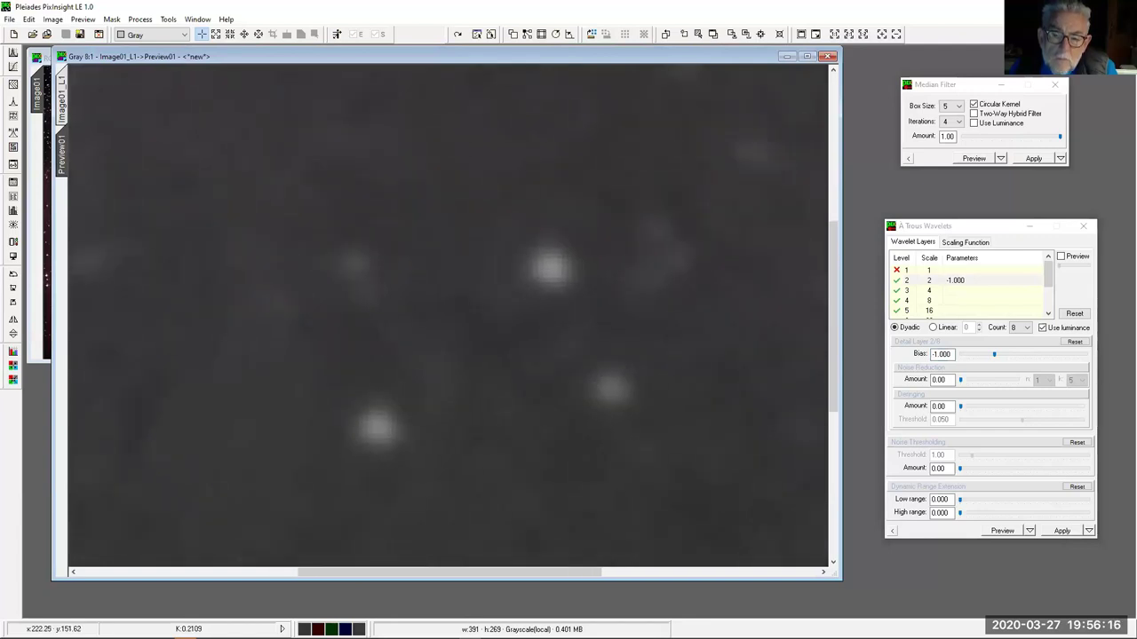
{"action": "scroll", "coordinate": [572, 393], "scroll_direction": "up", "scroll_amount": 1}
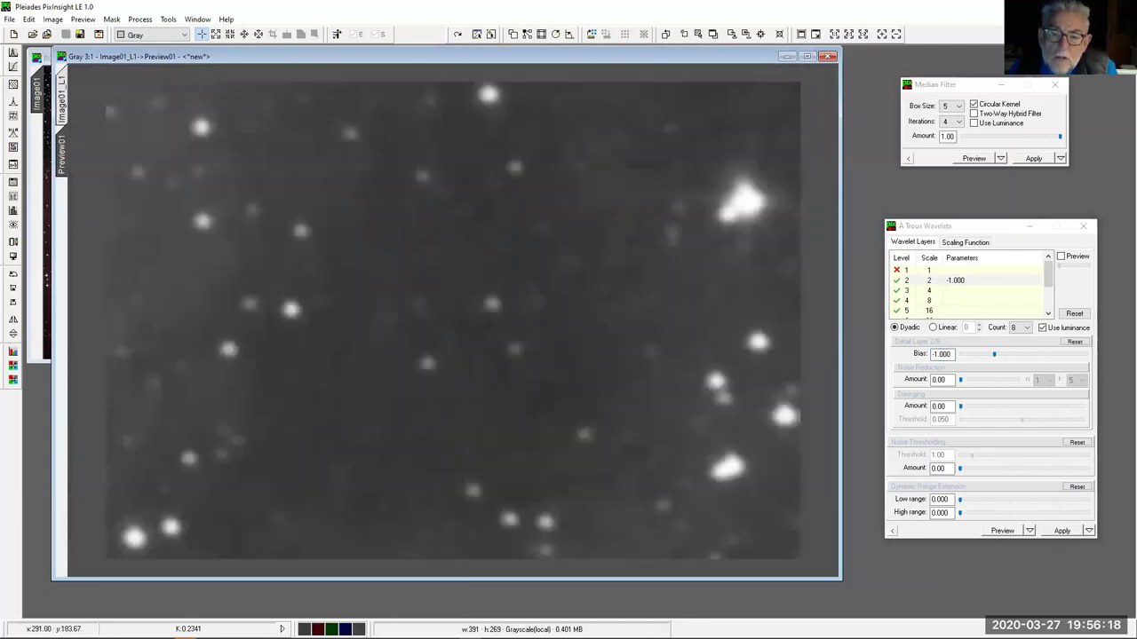
{"action": "scroll", "coordinate": [462, 332], "scroll_direction": "up", "scroll_amount": 2}
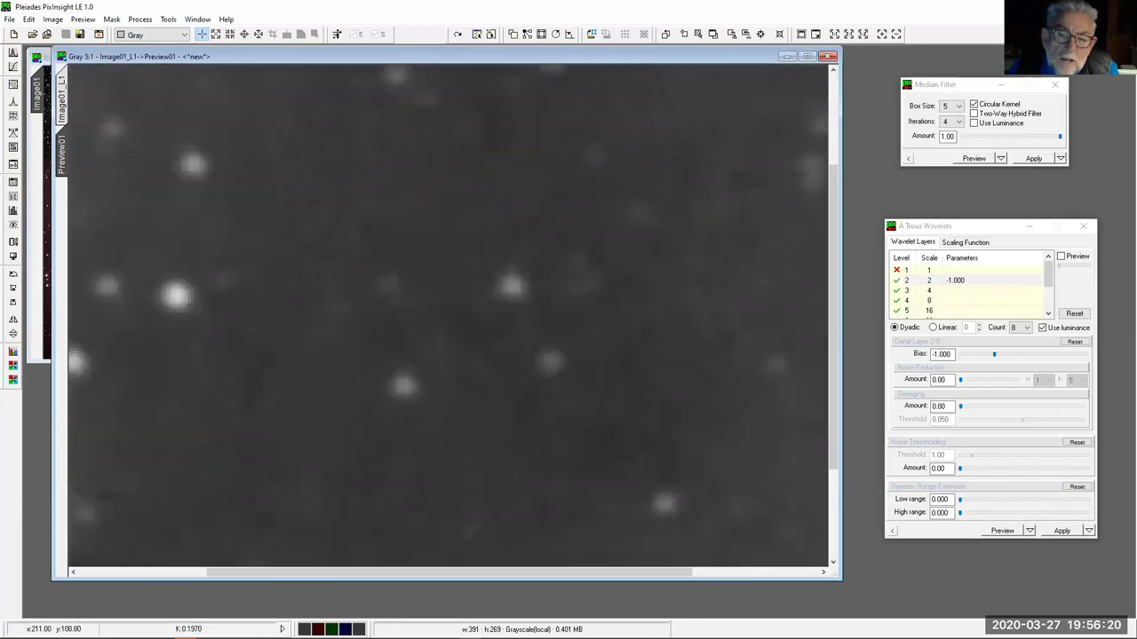
{"action": "scroll", "coordinate": [533, 355], "scroll_direction": "up", "scroll_amount": 6}
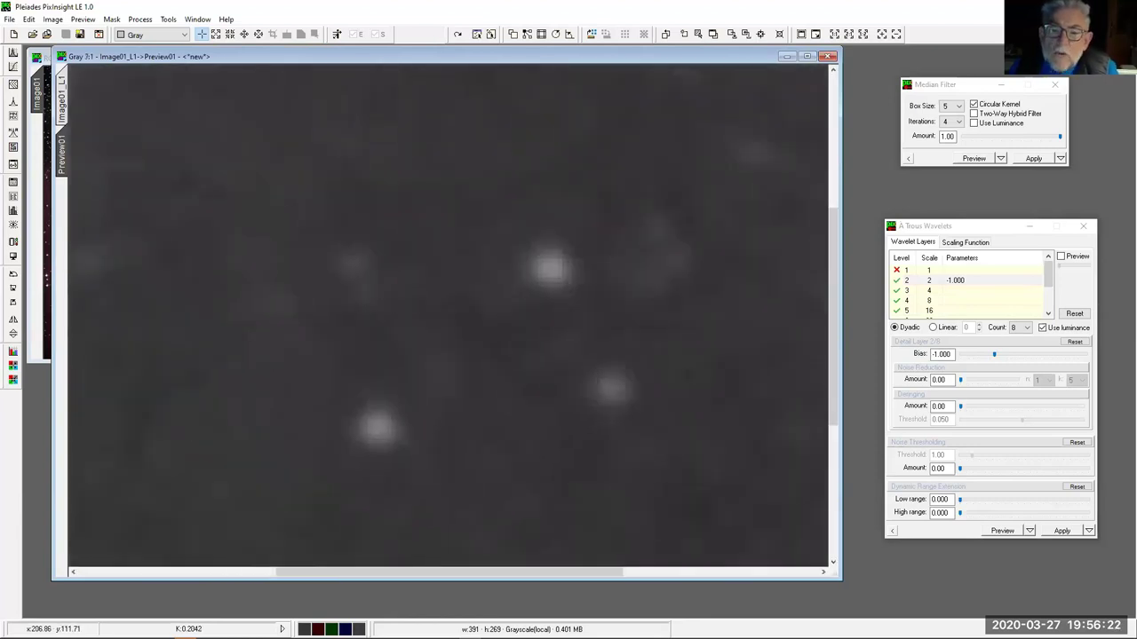
{"action": "scroll", "coordinate": [444, 306], "scroll_direction": "down", "scroll_amount": 2}
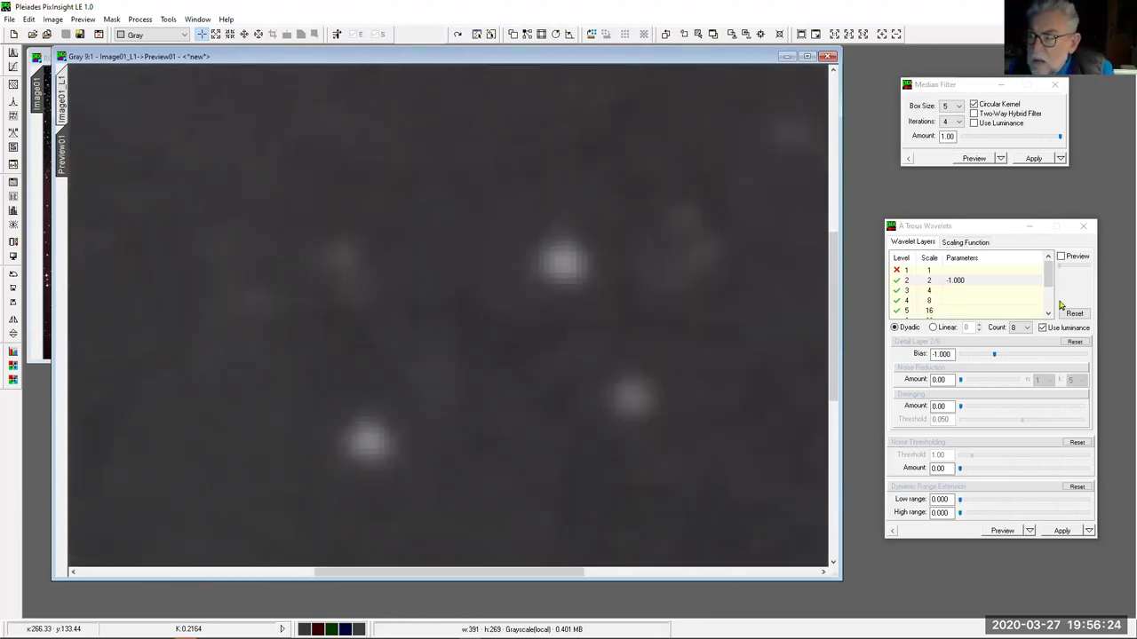
- Set the bias of wavelet layer 3 to -0.500 and of layer 4 to -0.100
{"action": "left_click", "coordinate": [952, 291]}
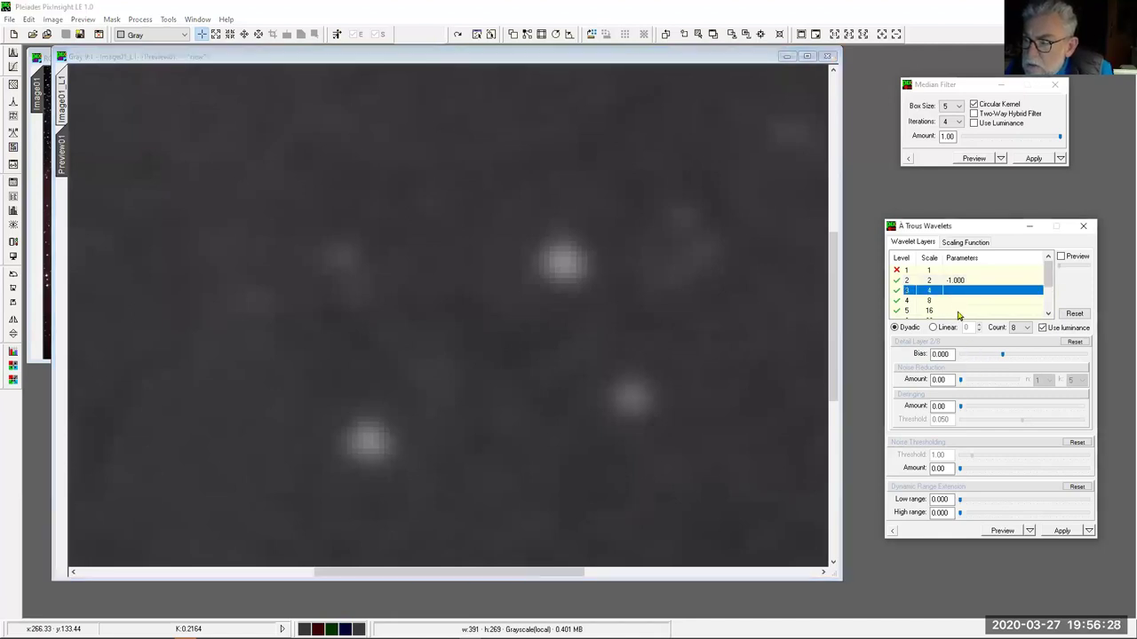
{"action": "left_click_drag", "start_coordinate": [1000, 356], "coordinate": [995, 357]}
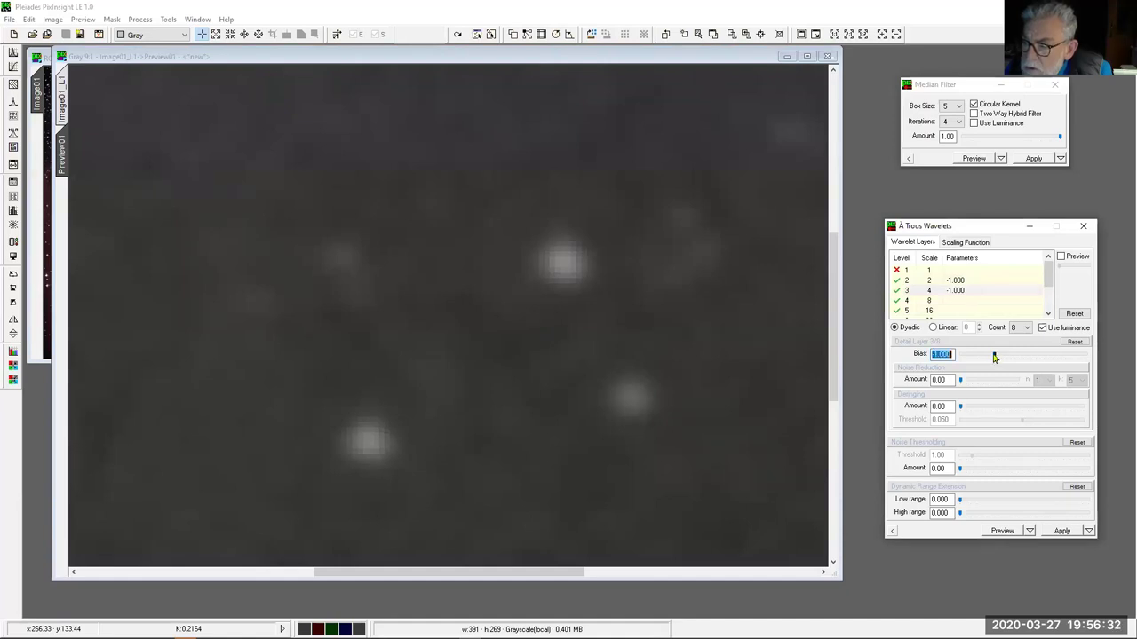
{"action": "left_click", "coordinate": [959, 302]}
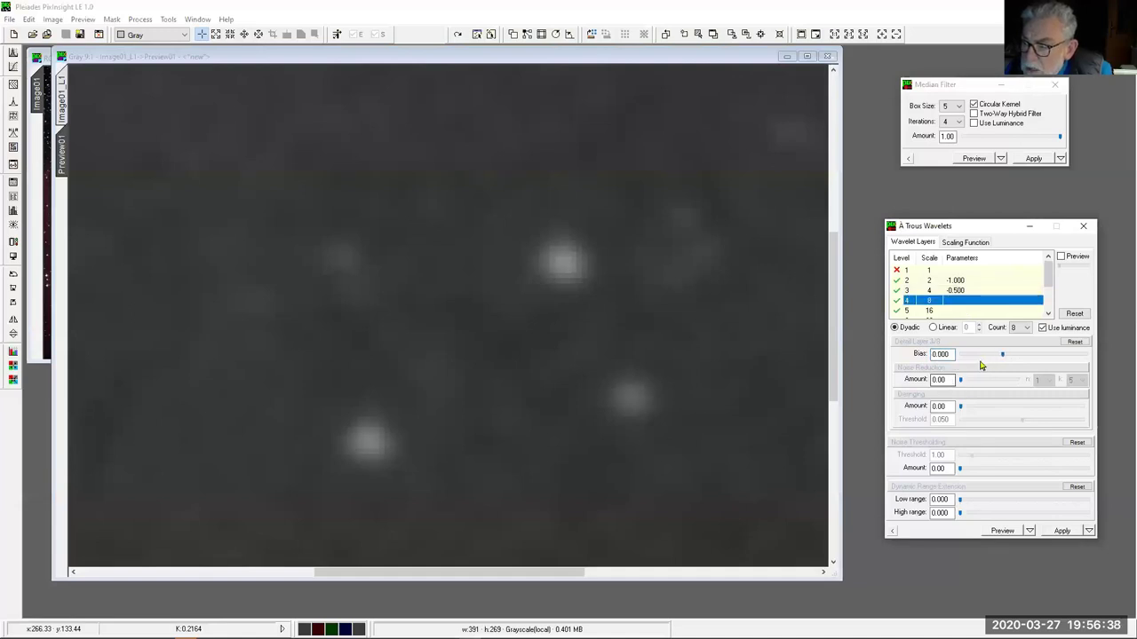
{"action": "left_click_drag", "start_coordinate": [1002, 355], "coordinate": [998, 359]}
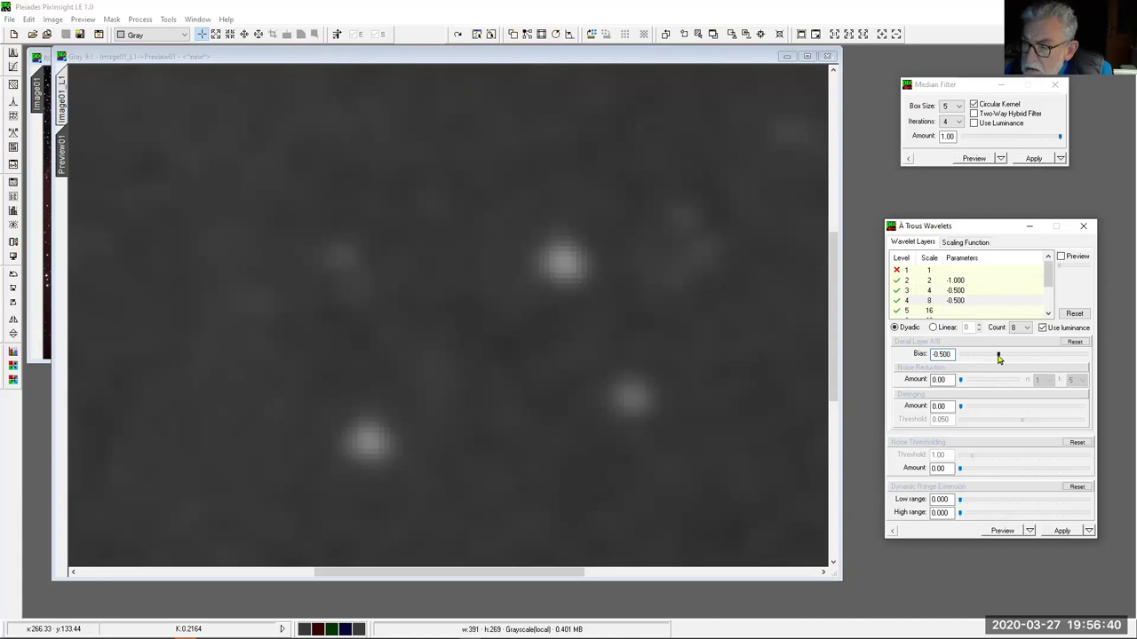
{"action": "key", "text": "BackSpace"}
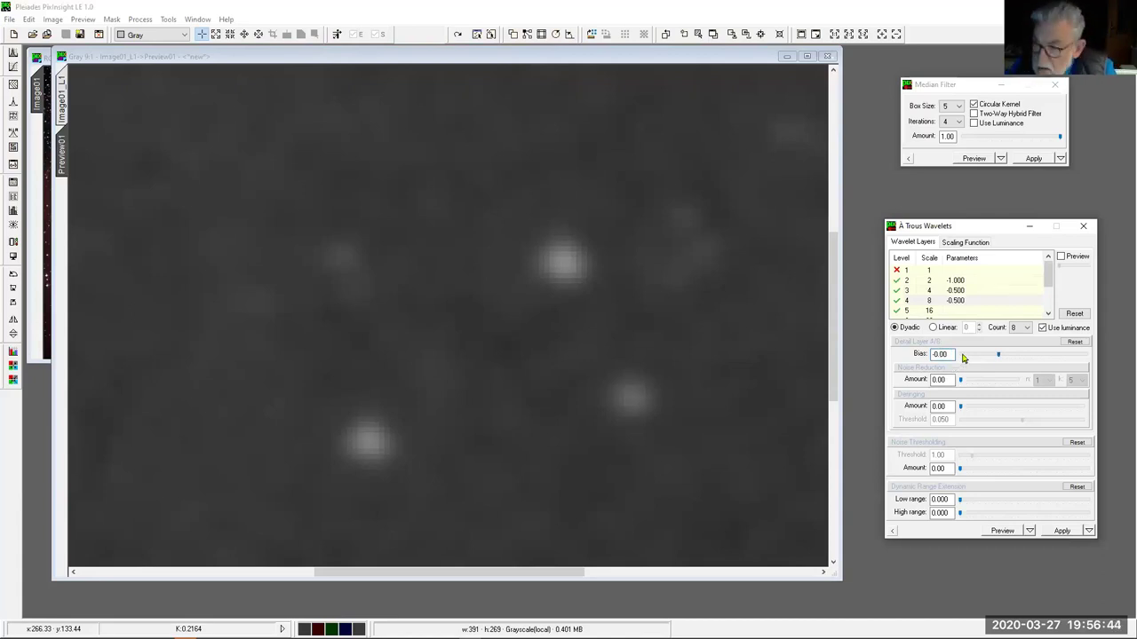
{"action": "type", "text": "1"}
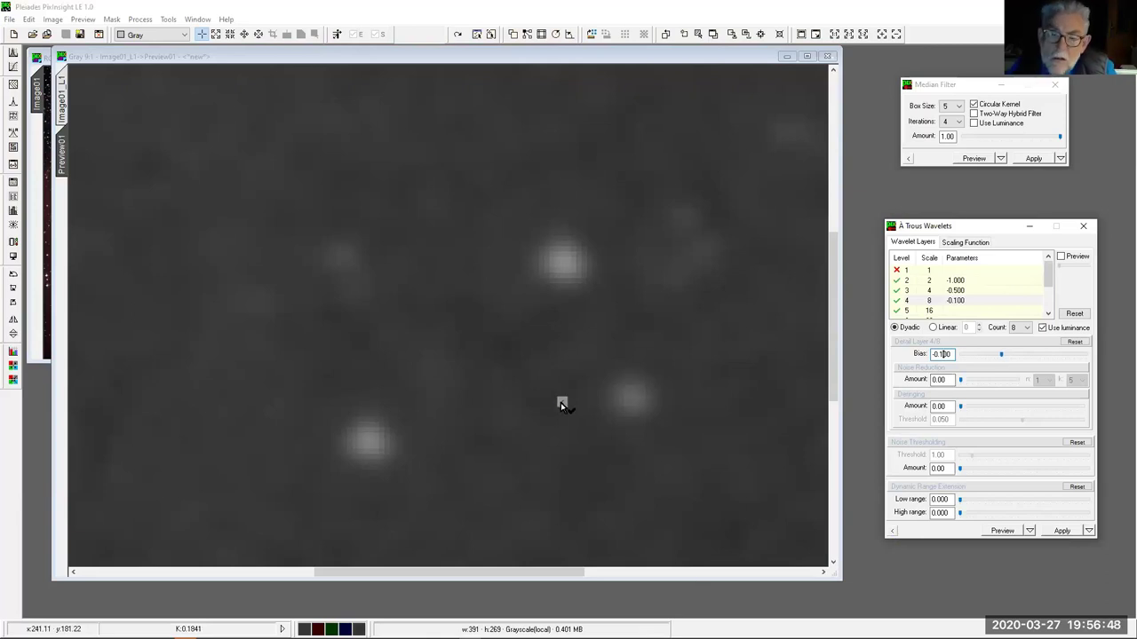
- Apply the updated wavelet settings to Preview01 and view the whole preview
{"action": "left_click", "coordinate": [560, 403]}
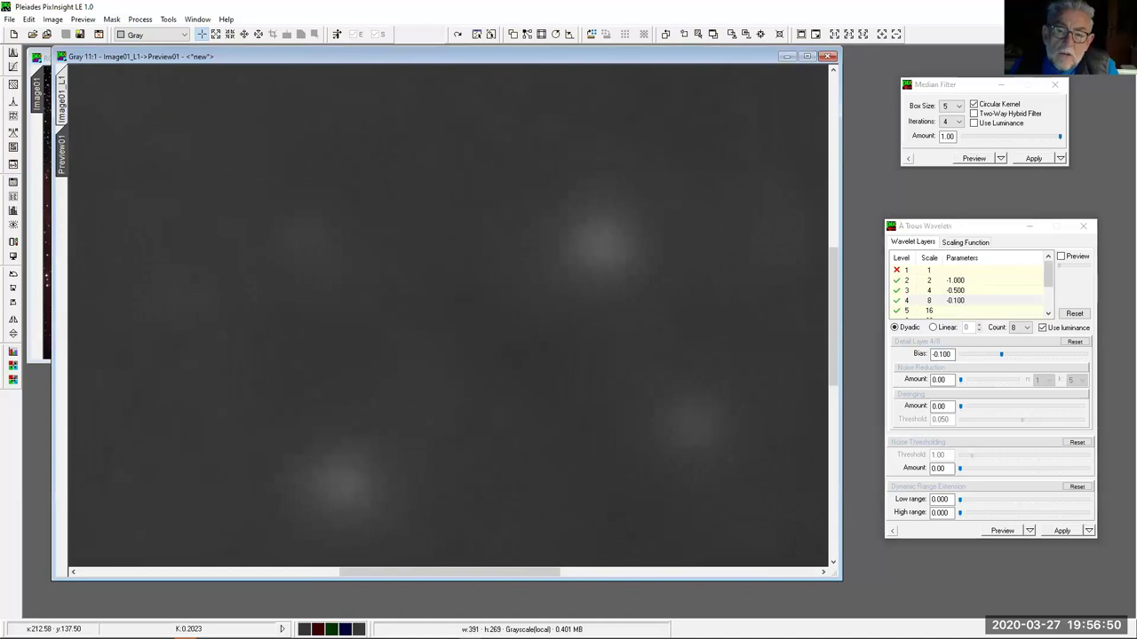
{"action": "scroll", "coordinate": [561, 402], "scroll_direction": "down", "scroll_amount": 7}
{"action": "scroll", "coordinate": [560, 402], "scroll_direction": "down", "scroll_amount": 1}
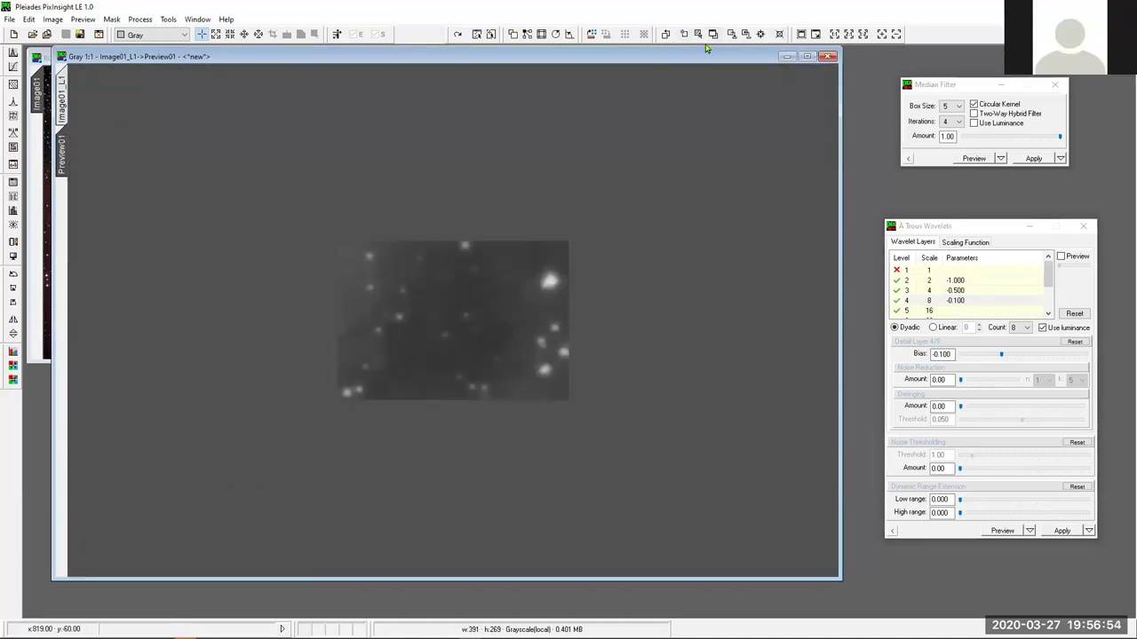
- Compare Preview01 before and after the wavelet transform, and return to the main Image01_L1 view
{"action": "left_click", "coordinate": [667, 35]}
{"action": "left_click", "coordinate": [667, 35]}
{"action": "left_click", "coordinate": [667, 34]}
{"action": "left_click", "coordinate": [667, 34]}
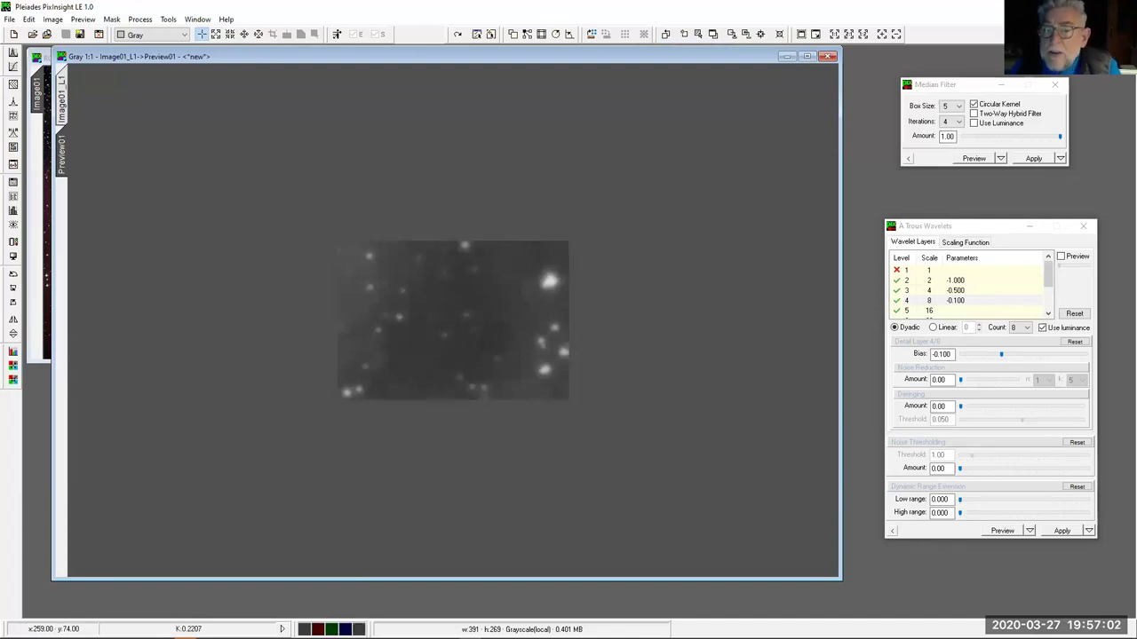
{"action": "left_click", "coordinate": [62, 104]}
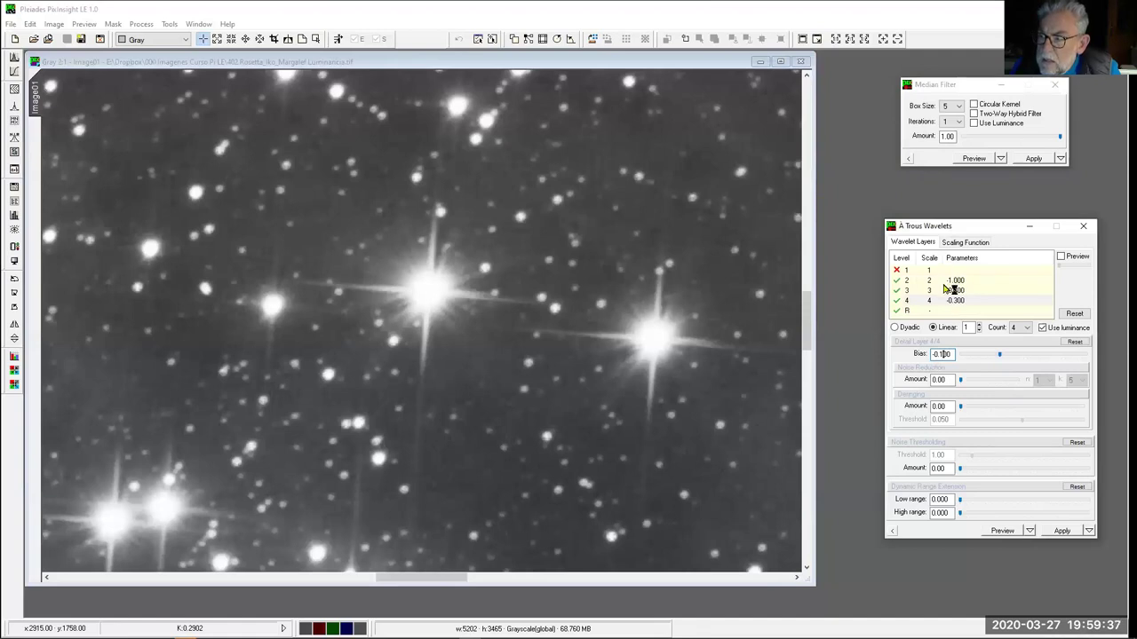
- Use dyadic scaling with a layer 4 bias of -0.100, apply the wavelet transform to the full Image01, and inspect the nebula
{"action": "left_click", "coordinate": [899, 328]}
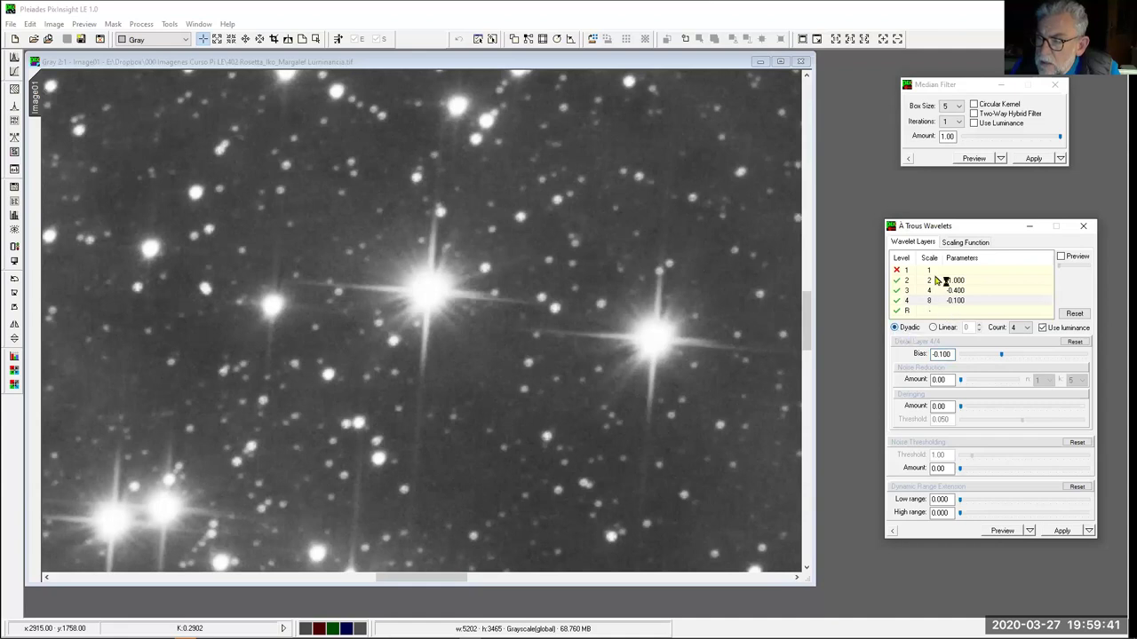
{"action": "left_click_drag", "start_coordinate": [893, 533], "coordinate": [457, 303]}
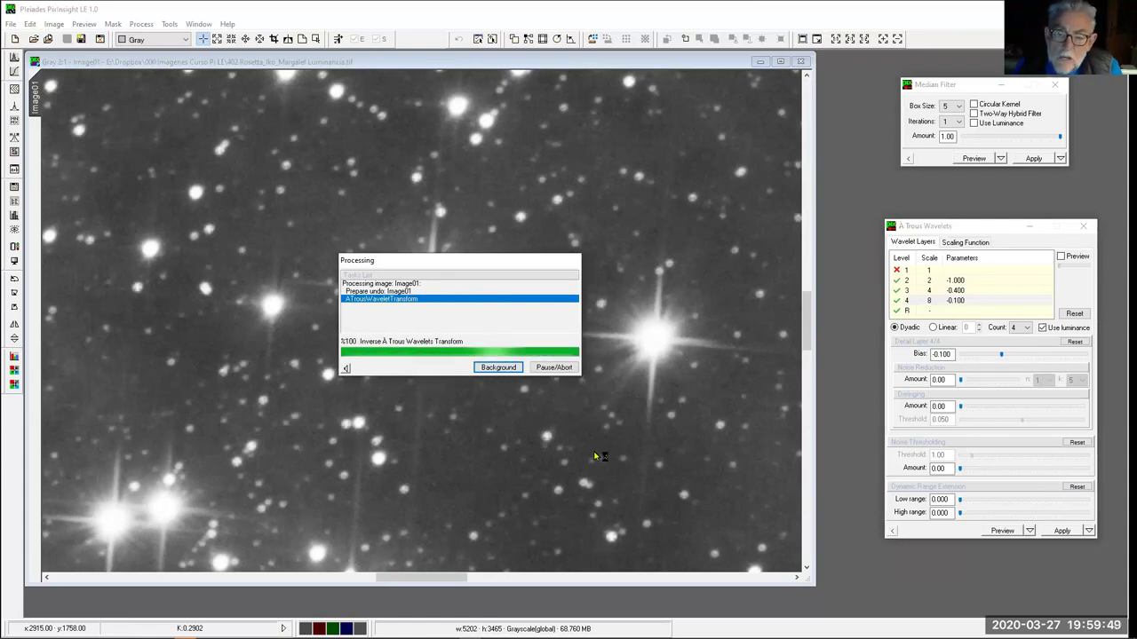
{"action": "scroll", "coordinate": [422, 320], "scroll_direction": "up", "scroll_amount": 2}
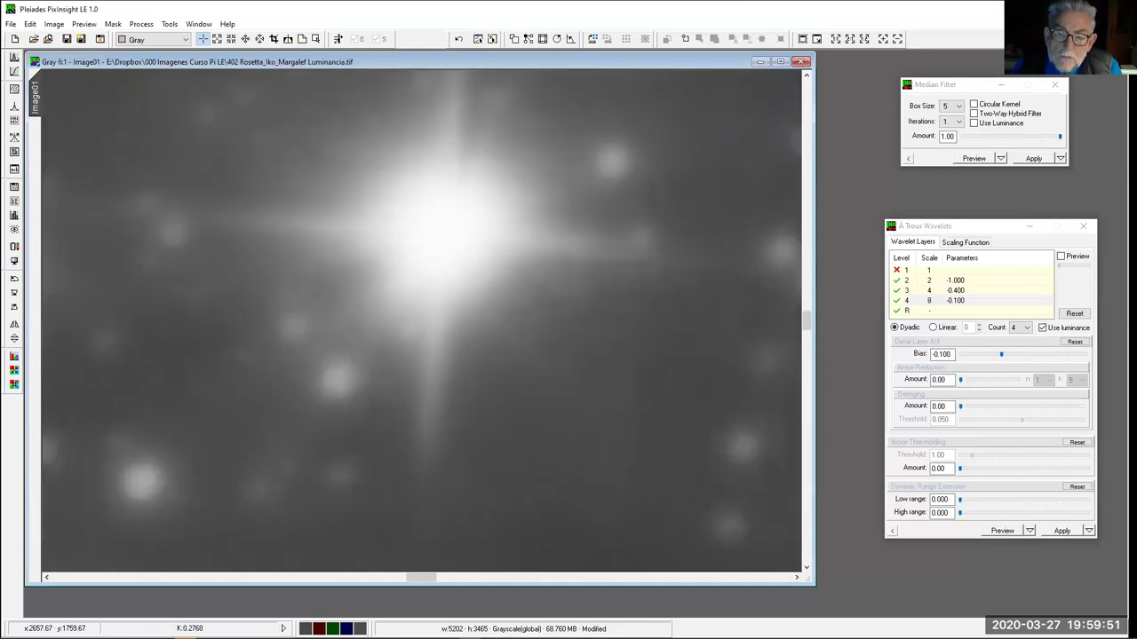
{"action": "scroll", "coordinate": [421, 319], "scroll_direction": "down", "scroll_amount": 5}
{"action": "scroll", "coordinate": [568, 373], "scroll_direction": "down", "scroll_amount": 2}
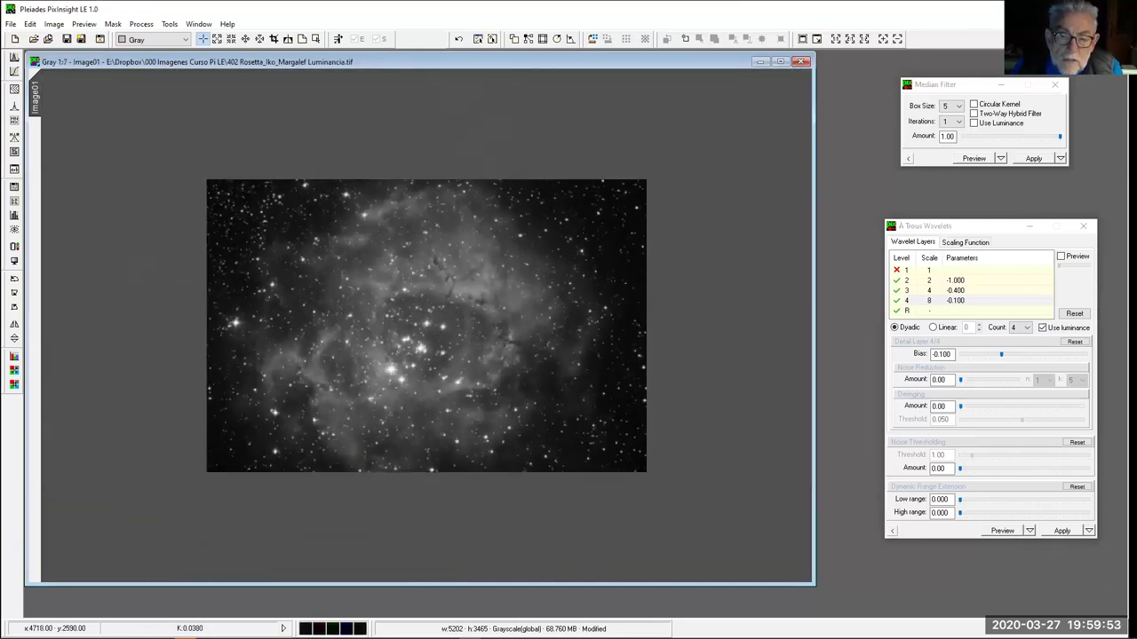
{"action": "scroll", "coordinate": [564, 374], "scroll_direction": "up", "scroll_amount": 1}
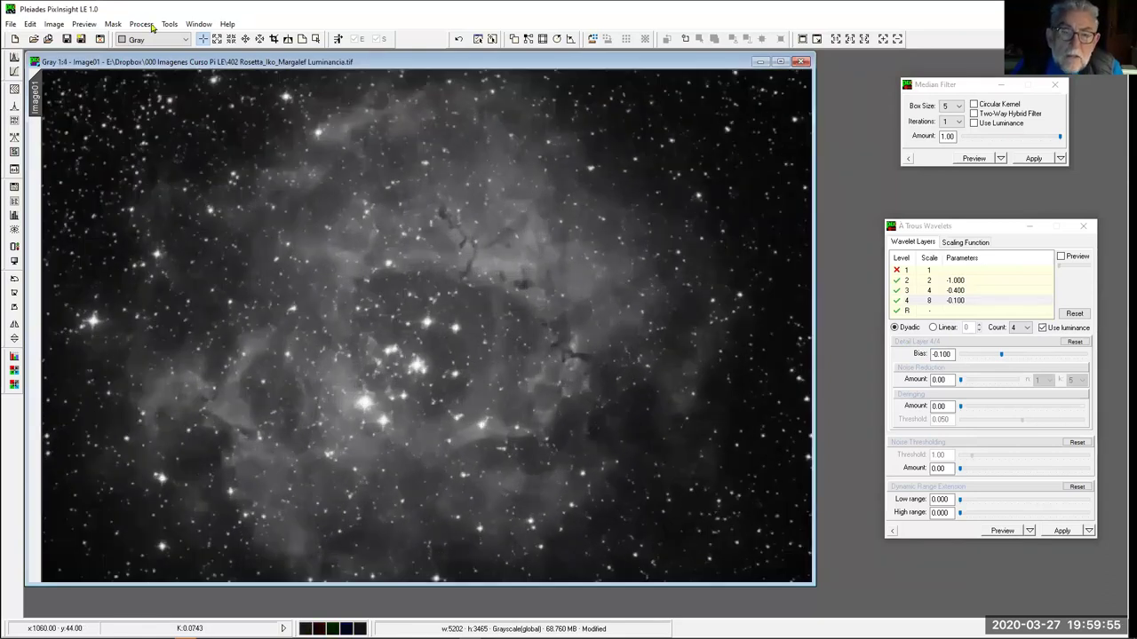
- Undo and redo the wavelet transform on Image01 to compare the original with the smoothed image
{"action": "left_click", "coordinate": [457, 41]}
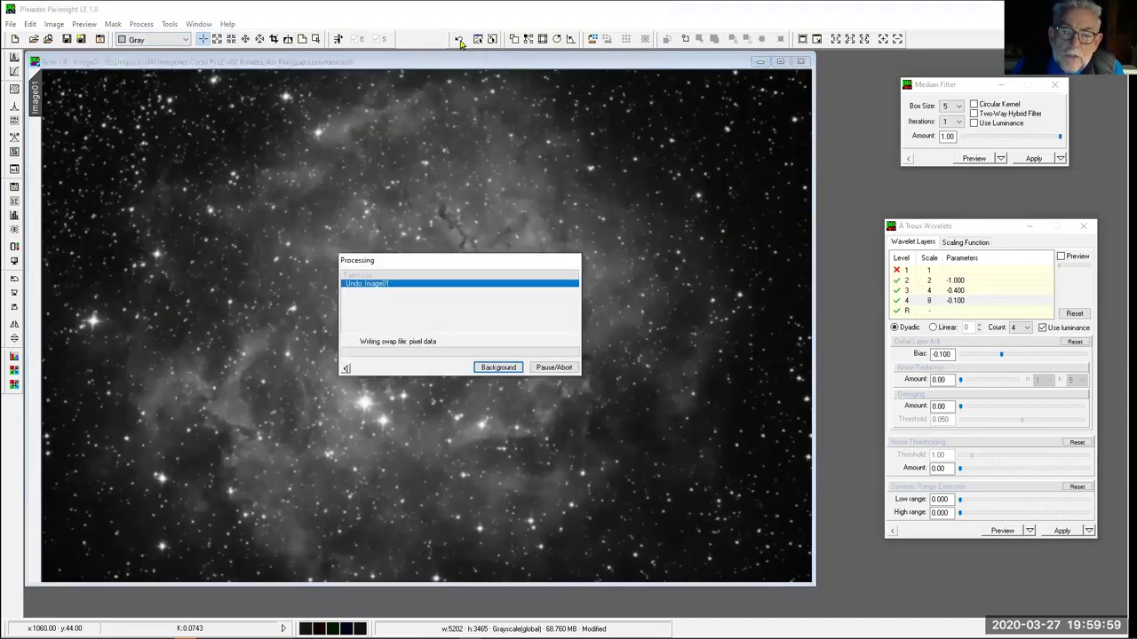
{"action": "left_click", "coordinate": [460, 43]}
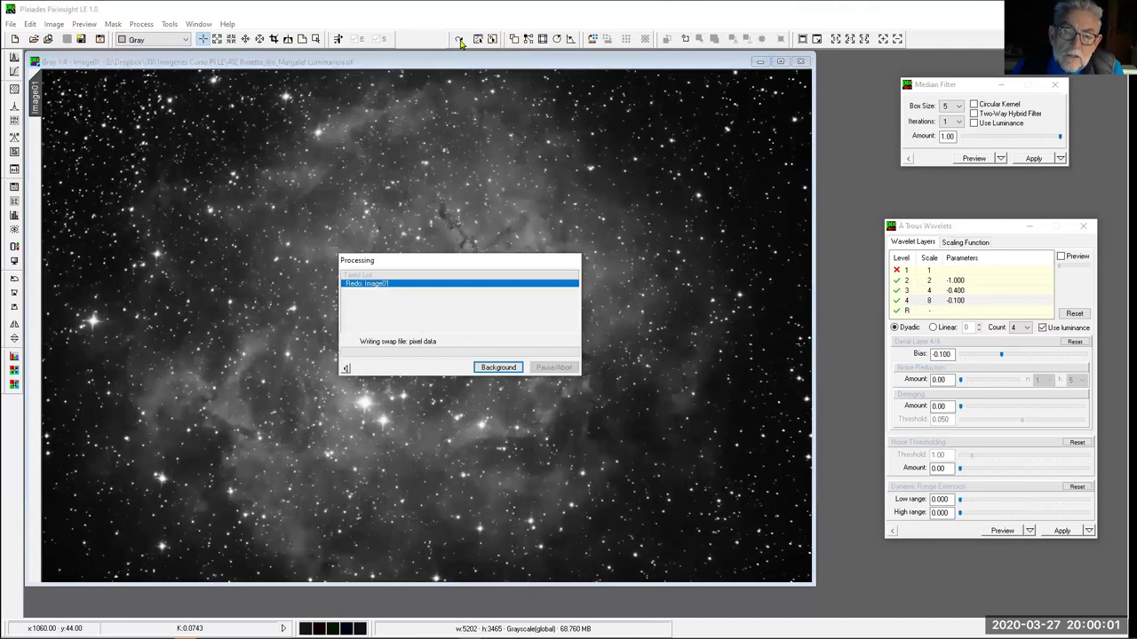